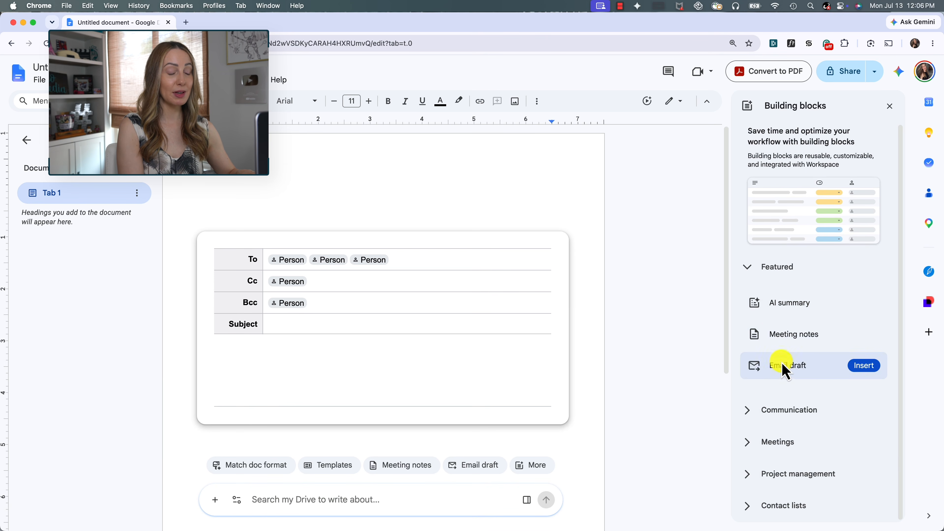
# - Browse the building blocks in the Communication and Meetings categories
pyautogui.click(755, 410)
pyautogui.click(754, 413)
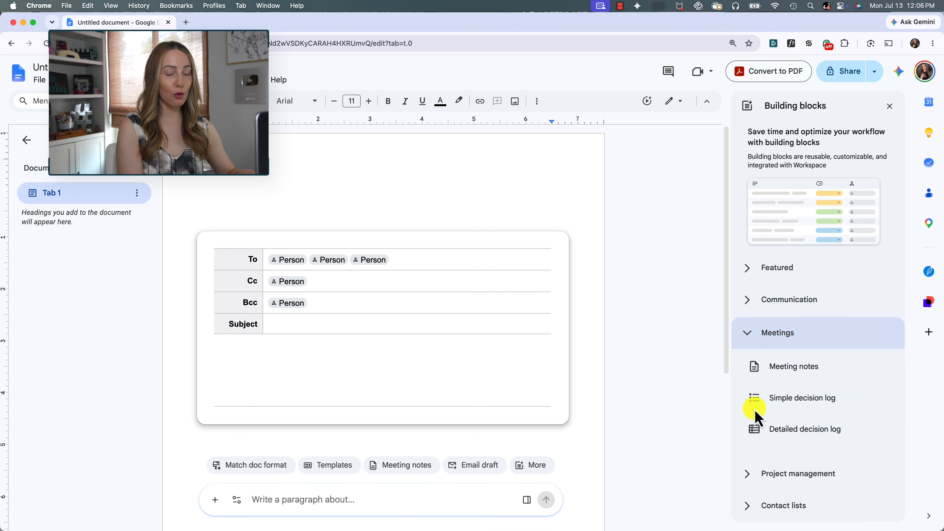
pyautogui.moveTo(781, 407)
pyautogui.moveTo(785, 373)
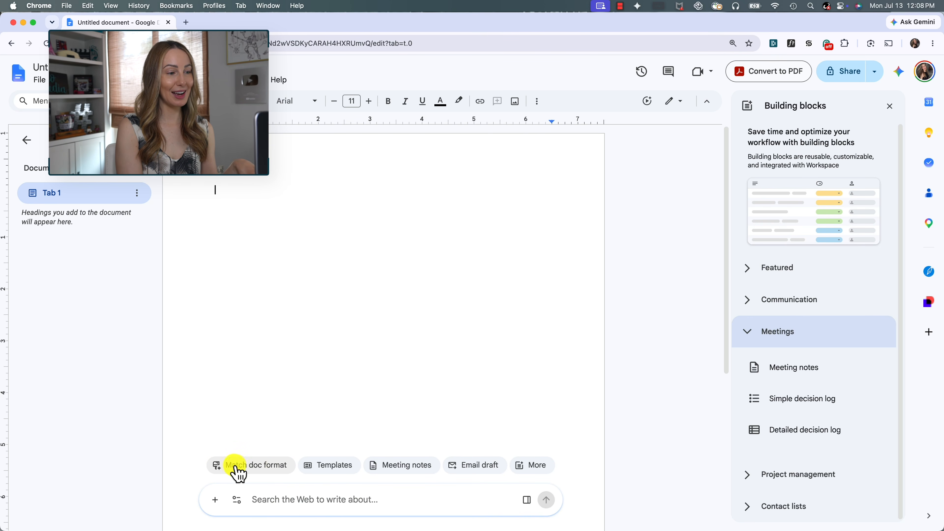
# - Generate a Gemini in Sheets video draft that matches the format of today's Gemini in Google Docs document
pyautogui.click(244, 471)
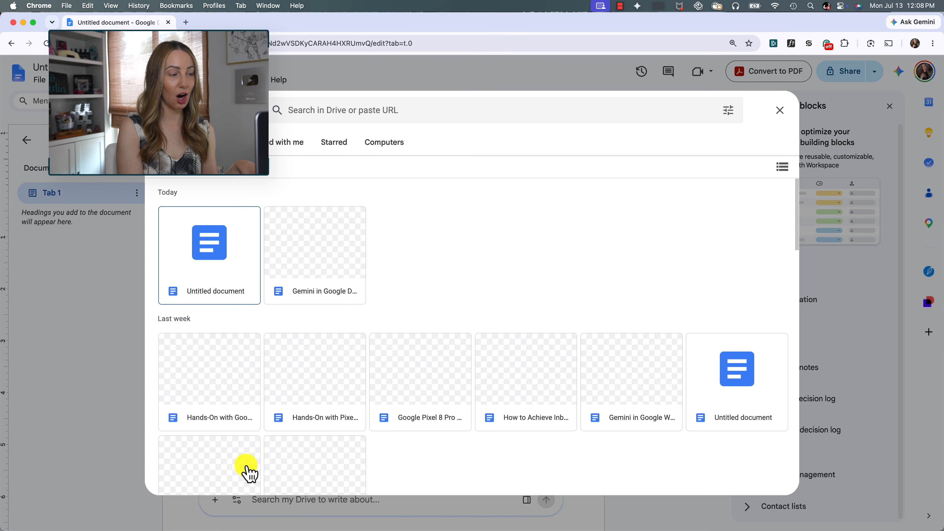
pyautogui.click(332, 260)
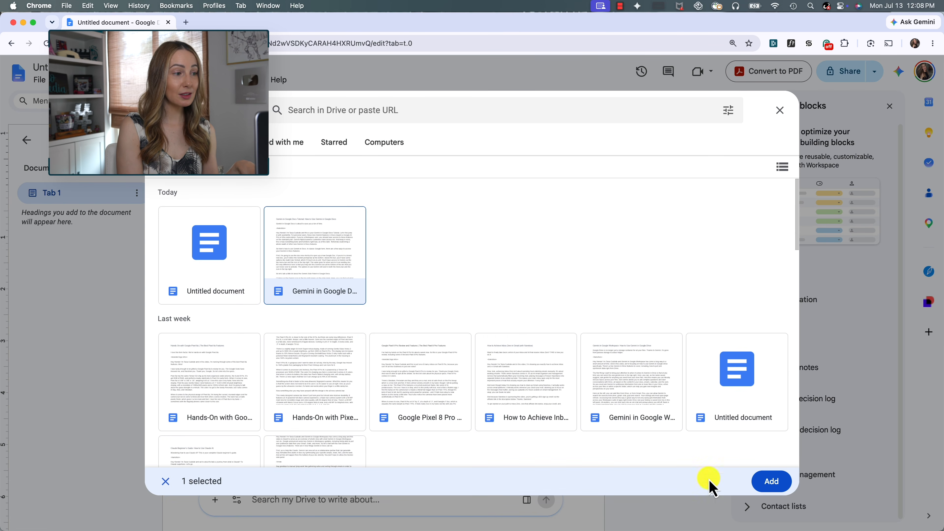
pyautogui.click(772, 481)
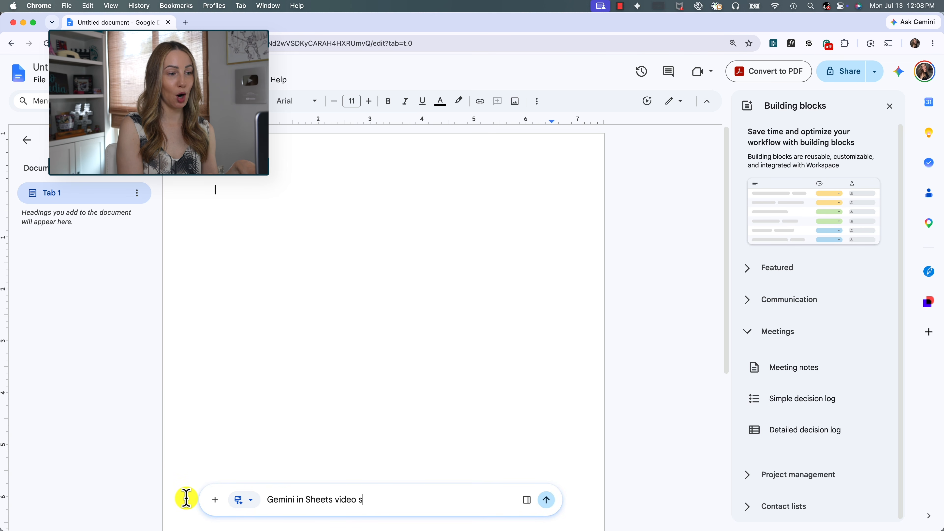
pyautogui.press('Return')
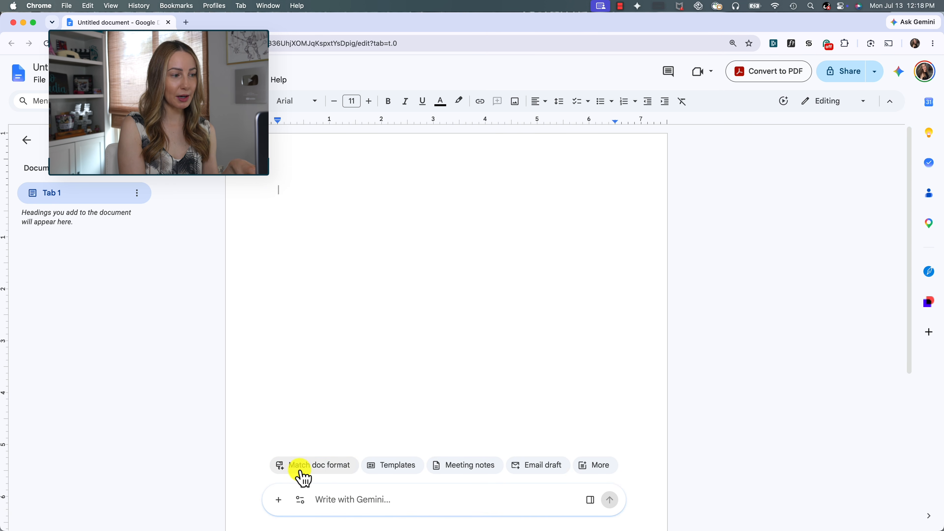
# - Have Gemini create a marketing plan to pitch my youtube channel to tech companies, for use in potential partnership outreach
pyautogui.click(300, 500)
pyautogui.moveTo(314, 481)
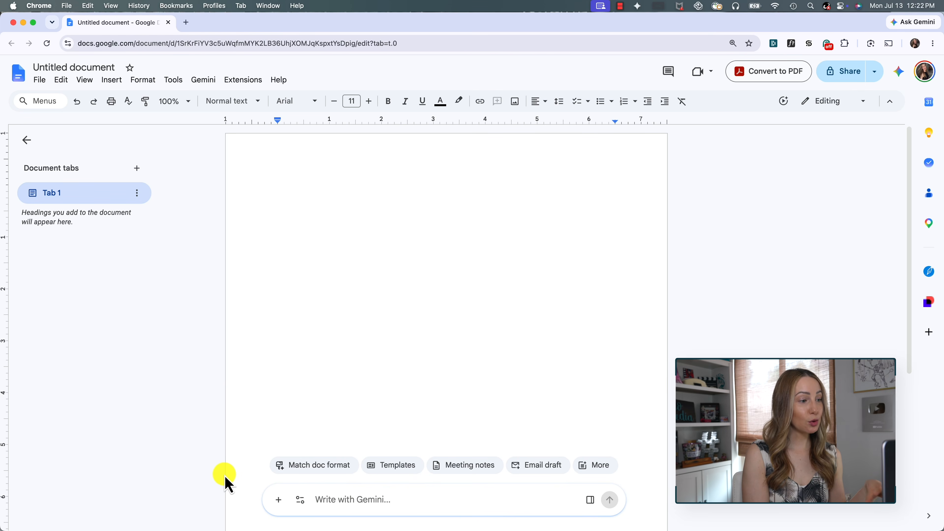
pyautogui.click(340, 499)
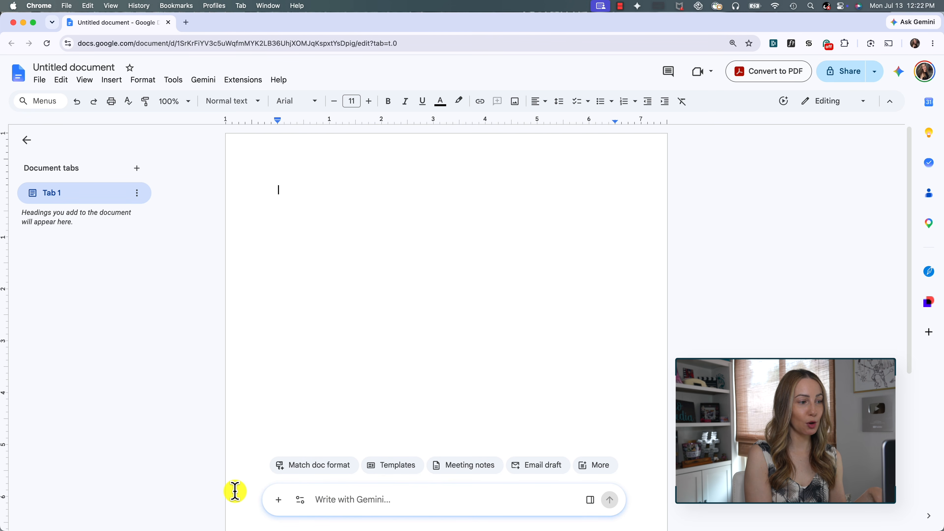
pyautogui.write('Create a marketing plan to pitch my youtube channel to tech companies. I want to use it for potential partnership outreach.')
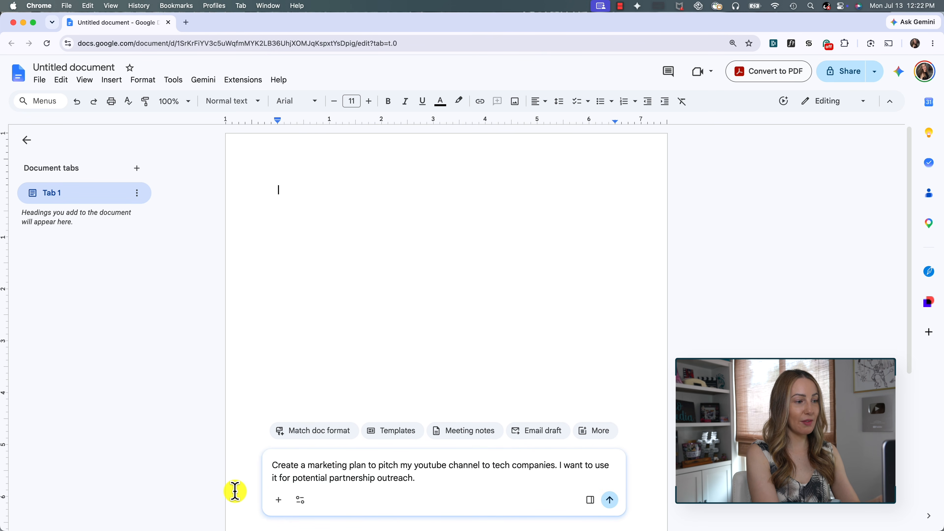
pyautogui.press('Return')
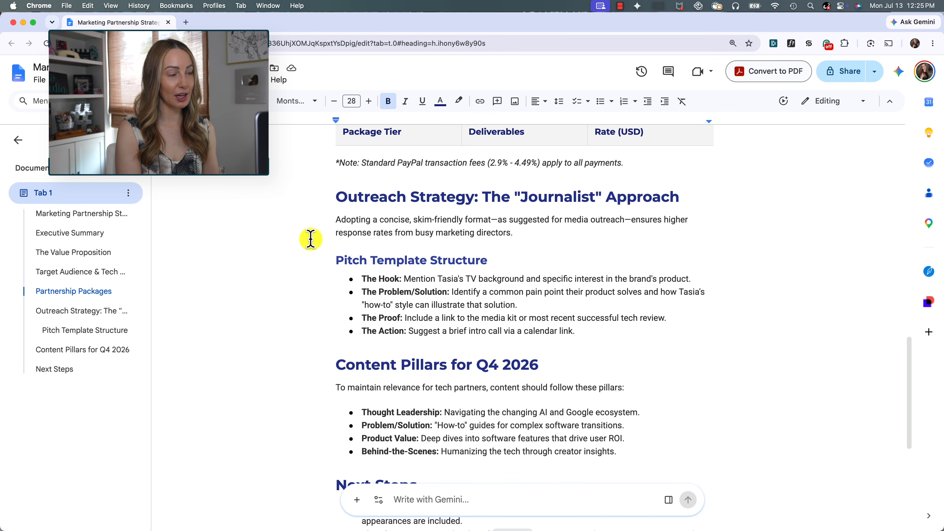
# - Have Gemini rewrite the Outreach Strategy section, including the pitch template structure, in a more conversational and approachable tone
pyautogui.moveTo(336, 197); pyautogui.dragTo(599, 327)
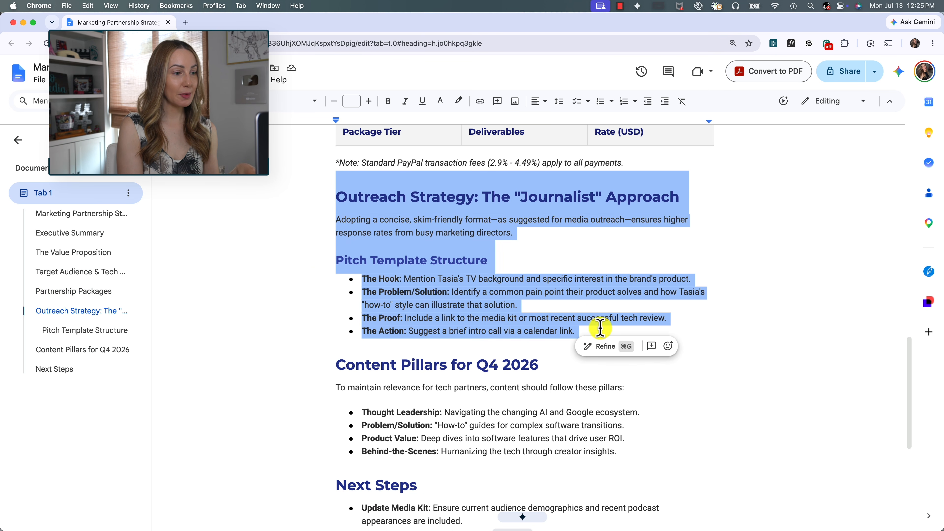
pyautogui.click(598, 346)
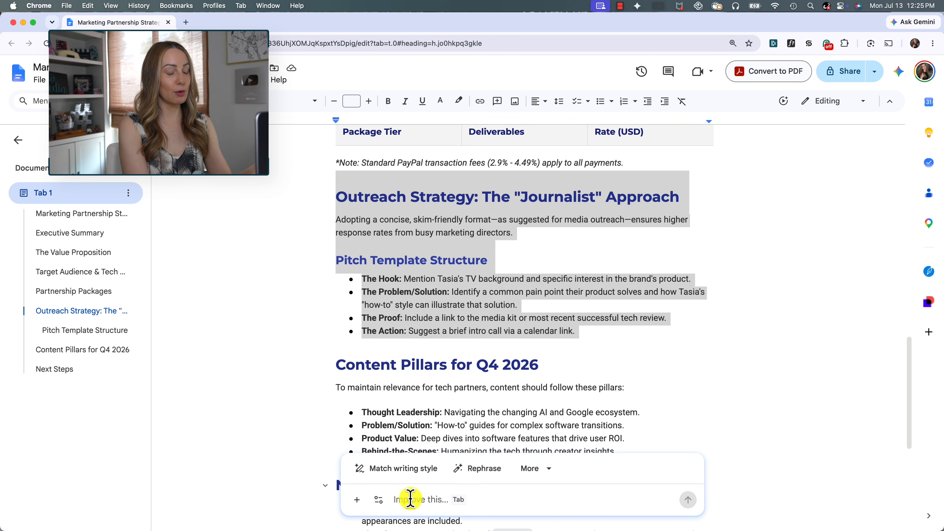
pyautogui.press('Tab')
pyautogui.press('Return')
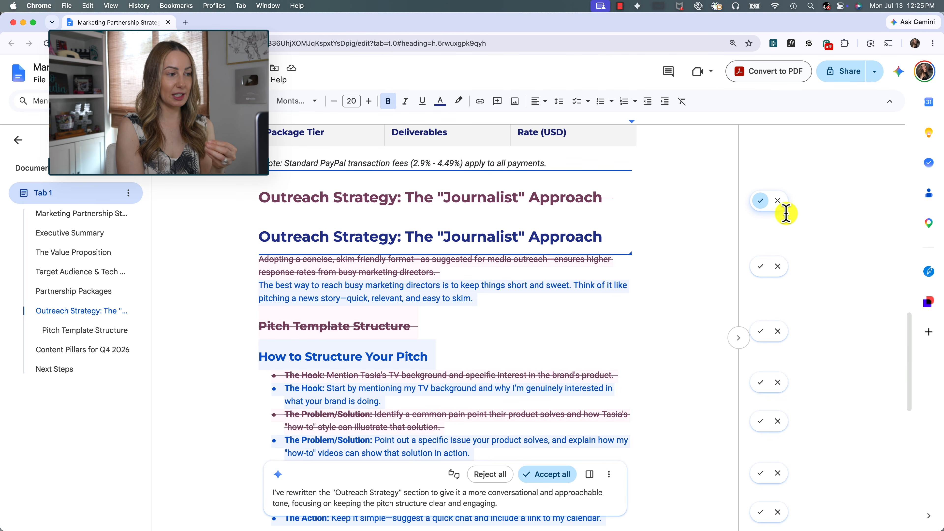
# - Accept each of Gemini's suggested edits to the Outreach Strategy section individually
pyautogui.click(760, 200)
pyautogui.click(761, 227)
pyautogui.click(756, 261)
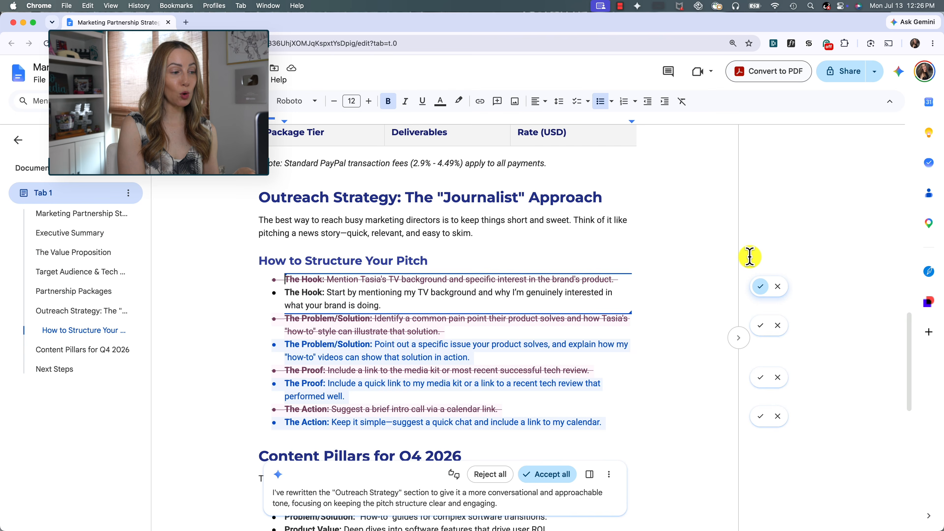
pyautogui.click(761, 286)
pyautogui.click(761, 313)
pyautogui.click(761, 338)
pyautogui.click(763, 326)
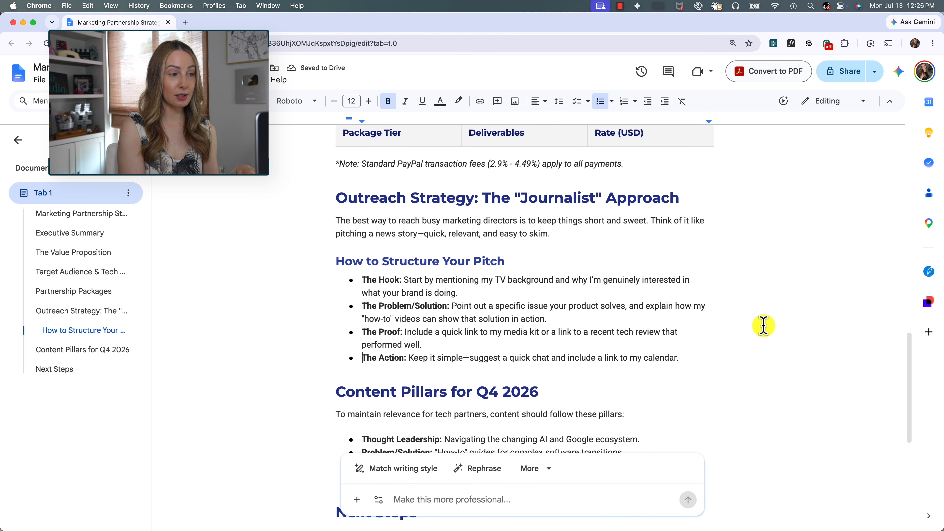
# - Match the Next Steps section to the document's writing style with Gemini and accept the rewrite
pyautogui.scroll(-5, 763, 326)
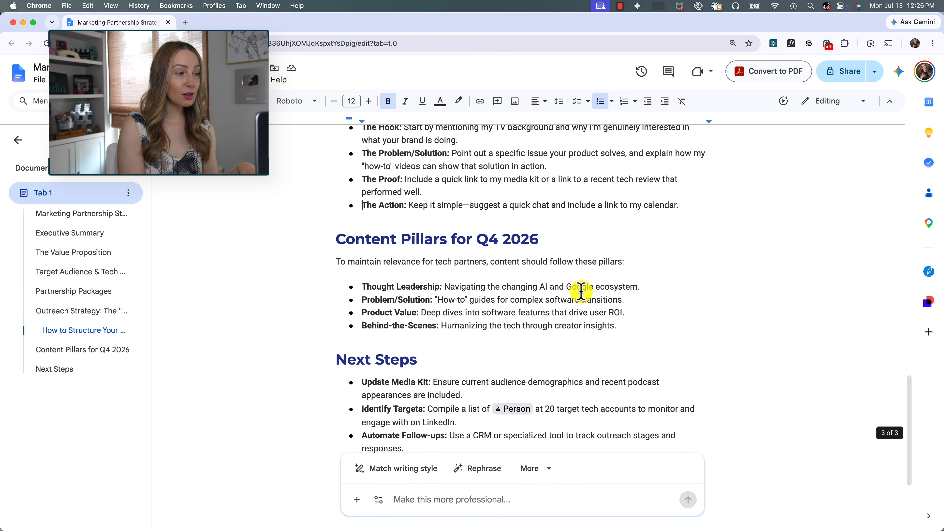
pyautogui.scroll(-3, 331, 320)
pyautogui.moveTo(334, 265); pyautogui.dragTo(432, 351)
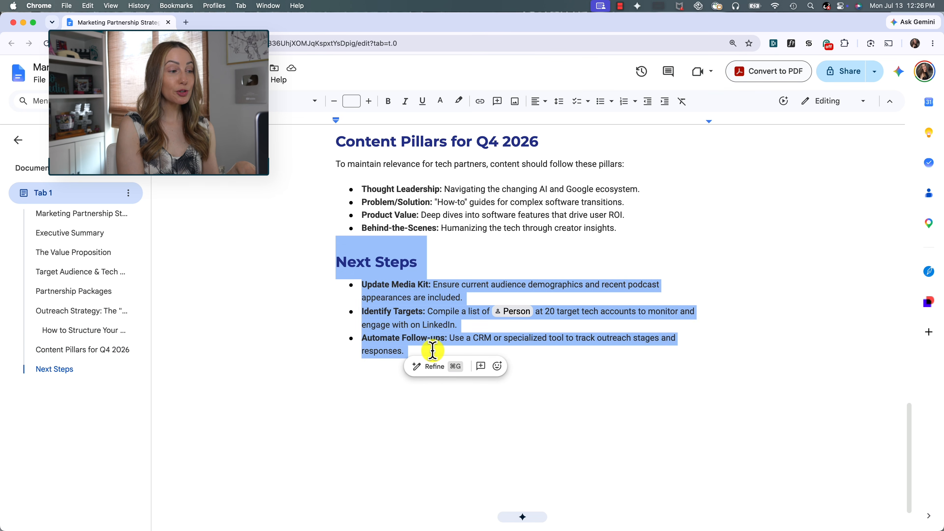
pyautogui.click(431, 367)
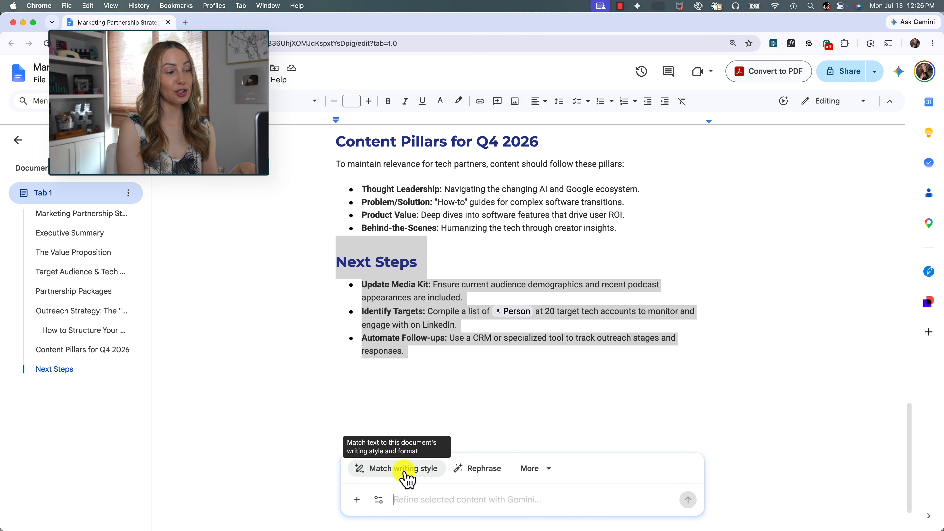
pyautogui.click(389, 468)
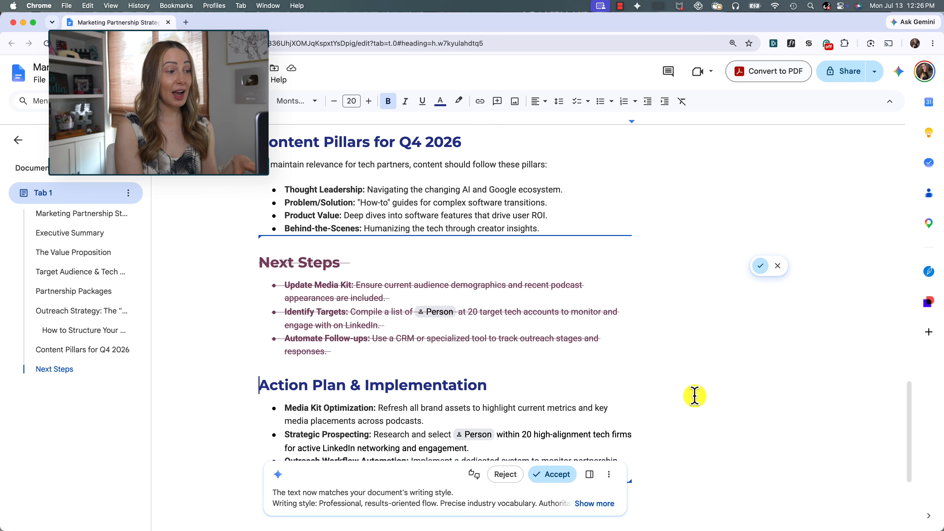
pyautogui.scroll(-3, 694, 396)
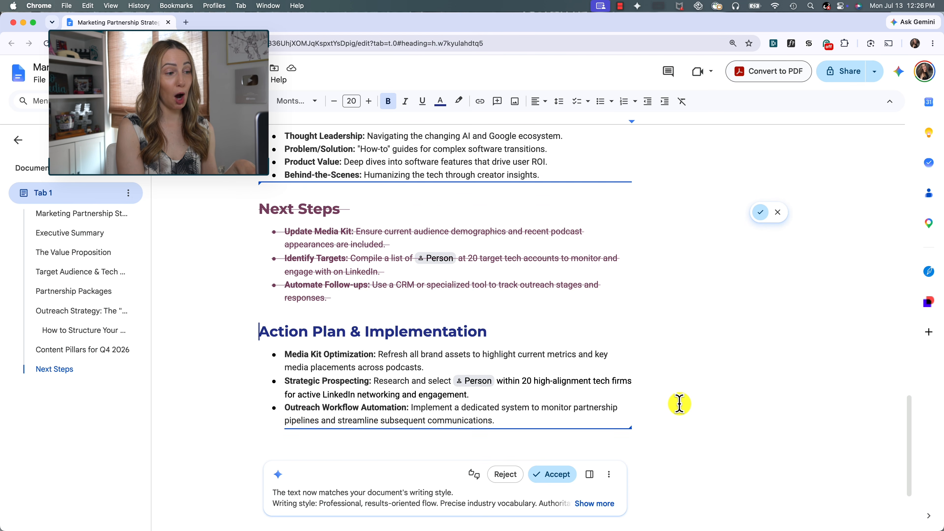
pyautogui.click(555, 475)
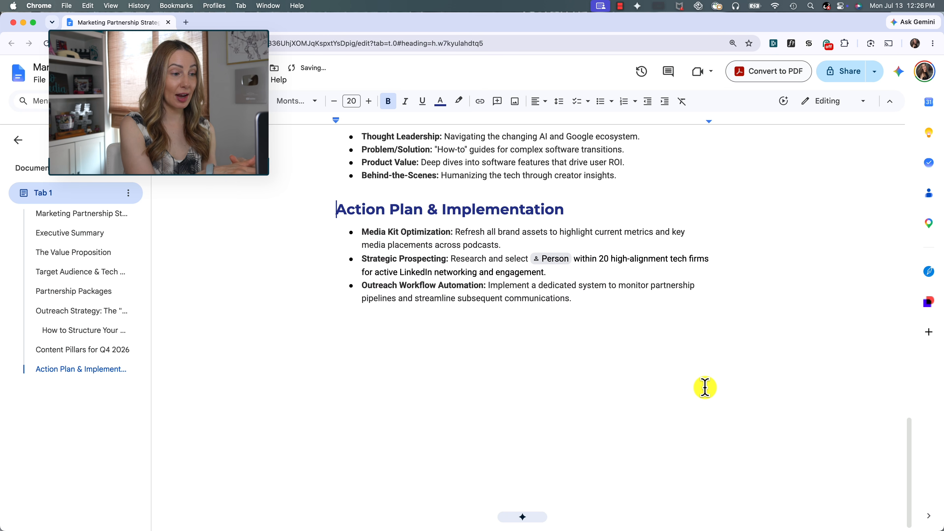
# - View the additional Gemini refine options for the bullets under Action Plan & Implementation
pyautogui.moveTo(356, 230); pyautogui.dragTo(575, 298)
pyautogui.click(582, 313)
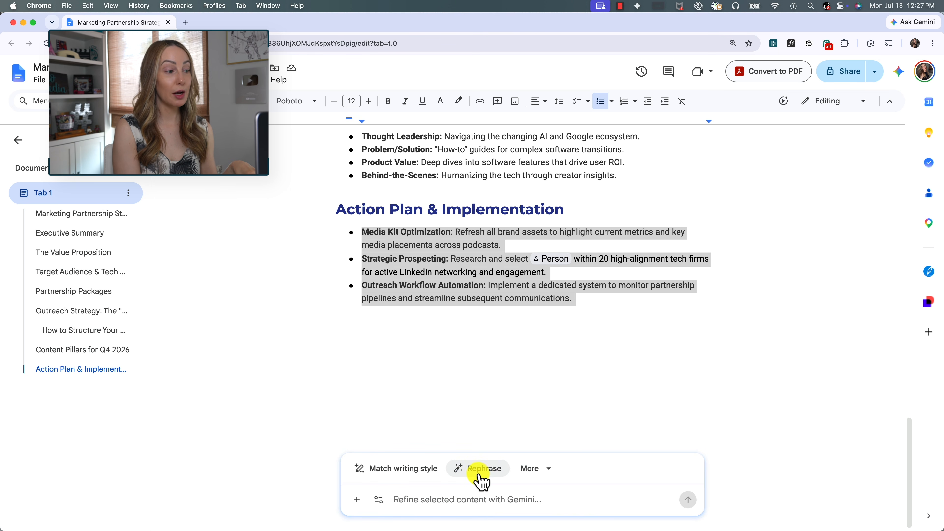
pyautogui.click(537, 472)
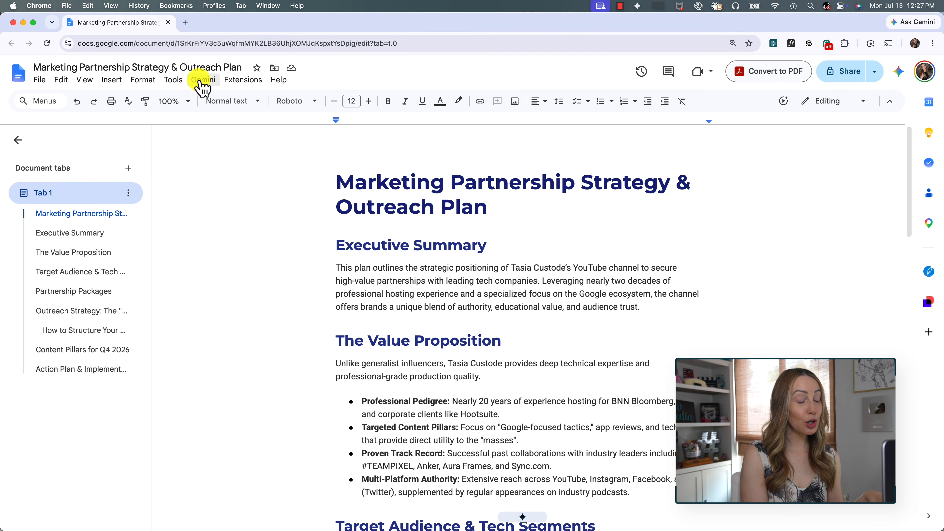
# - Review the document's available Gemini commands, including the bottom bar preferences
pyautogui.click(202, 81)
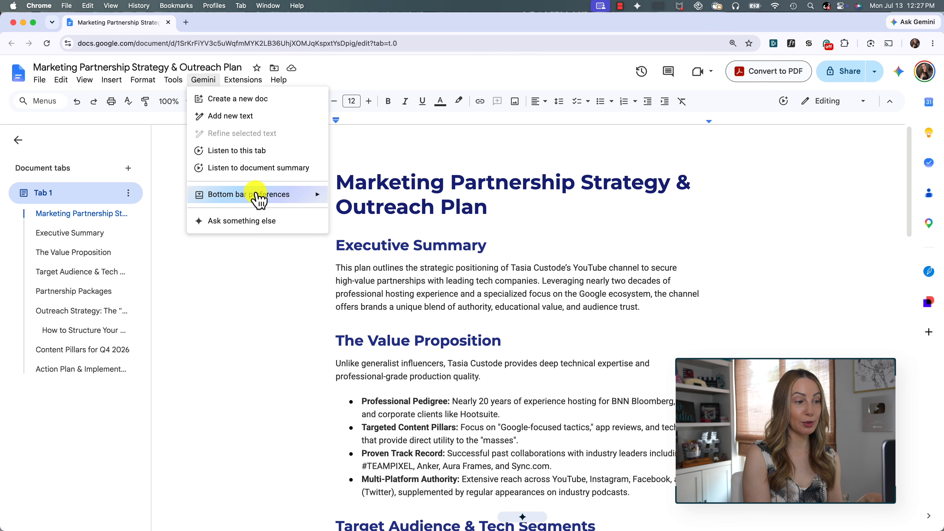
pyautogui.moveTo(261, 201)
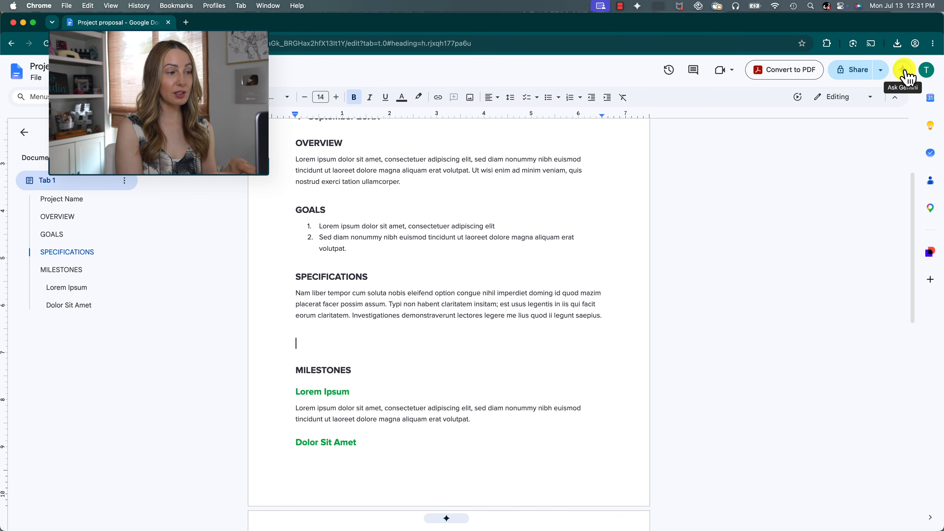
# - Look at the tools offered in Gemini's side chat for the project proposal and close the chat
pyautogui.click(903, 70)
pyautogui.click(794, 485)
pyautogui.click(661, 459)
pyautogui.click(896, 99)
# - Generate an image of a white computer desk with a silver laptop sitting closed on it and insert it below the Specifications text
pyautogui.moveTo(452, 520)
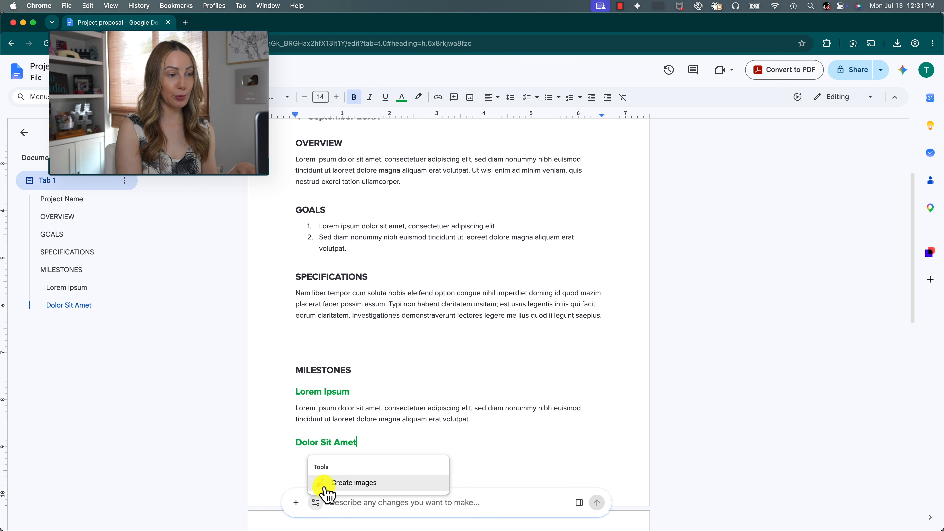
pyautogui.click(389, 487)
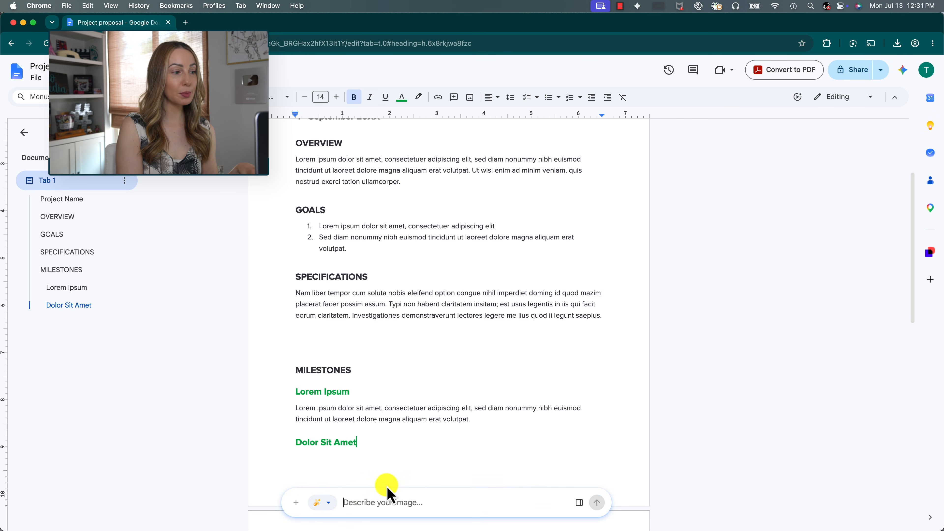
pyautogui.press('Return')
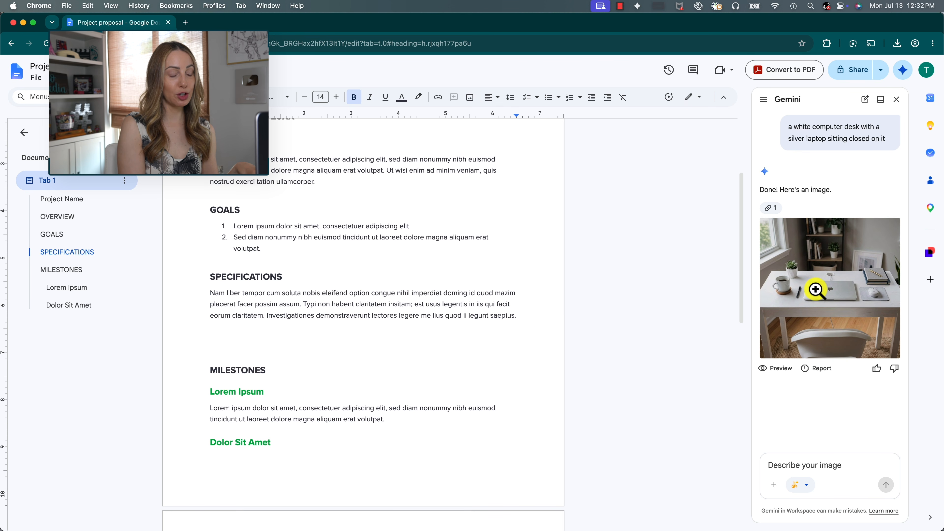
pyautogui.click(780, 368)
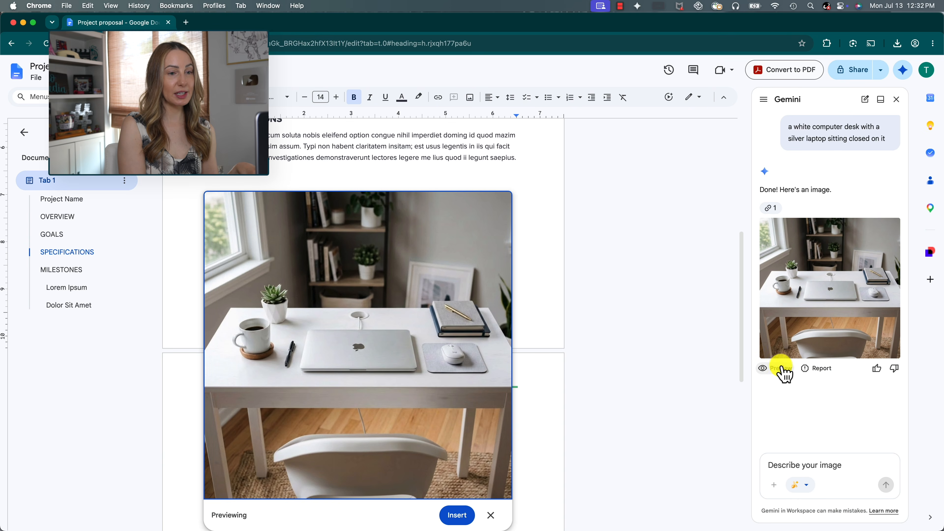
pyautogui.click(457, 515)
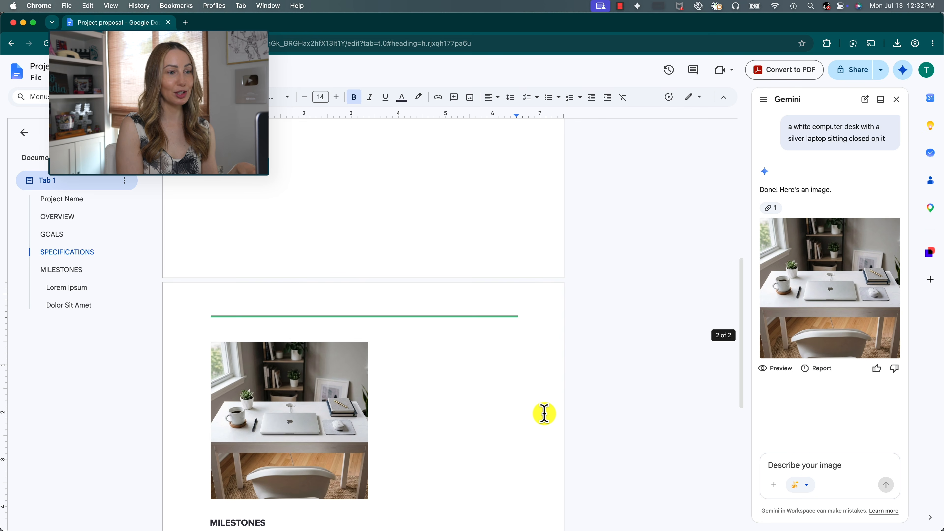